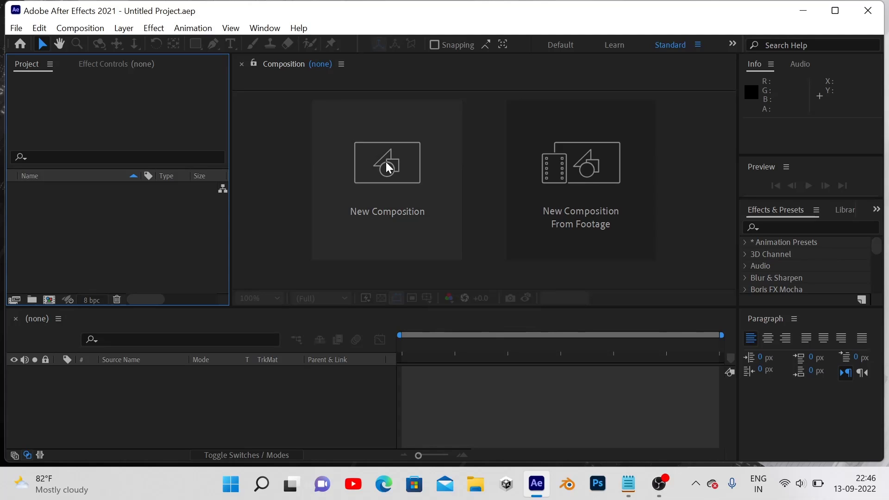
- Start a new 1920×1080 composition named 'text animation'
left_click(387, 167)
type("a")
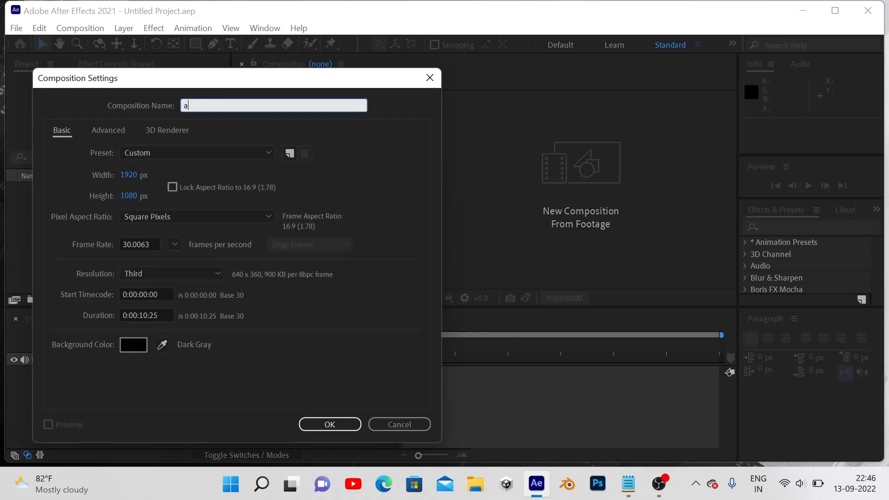
type("nimation")
- Confirm the comp, add an 'after effects' text layer and drag it left of centre
left_click(322, 424)
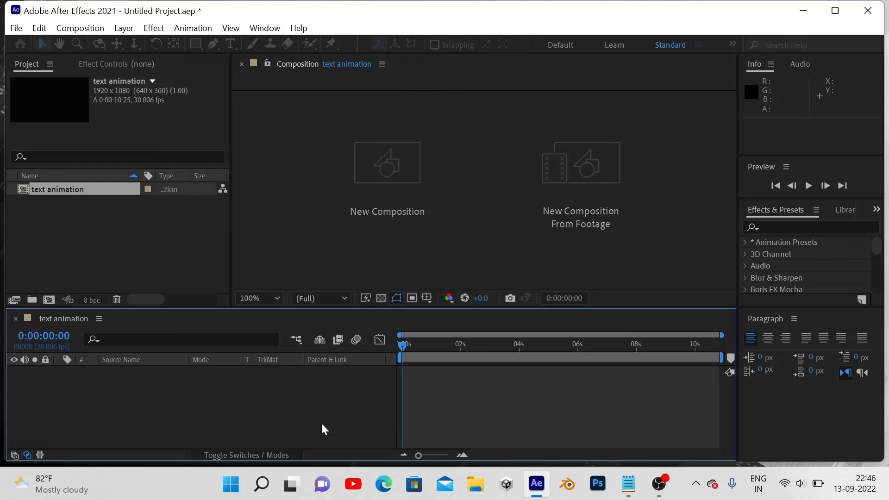
right_click(161, 384)
mouse_move(208, 213)
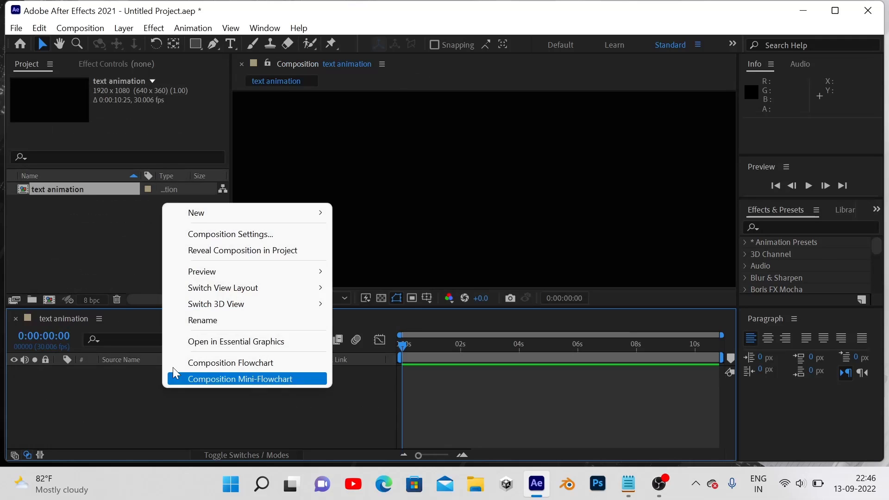
left_click(361, 233)
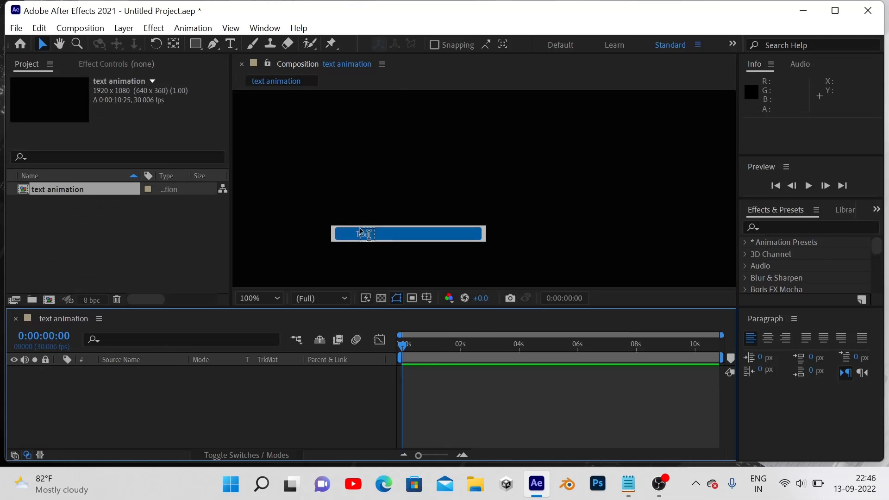
type("after")
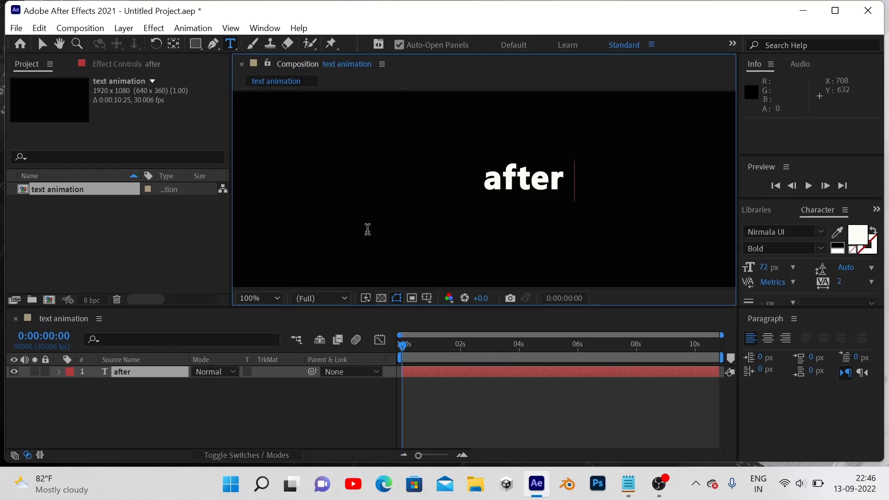
type(" effects")
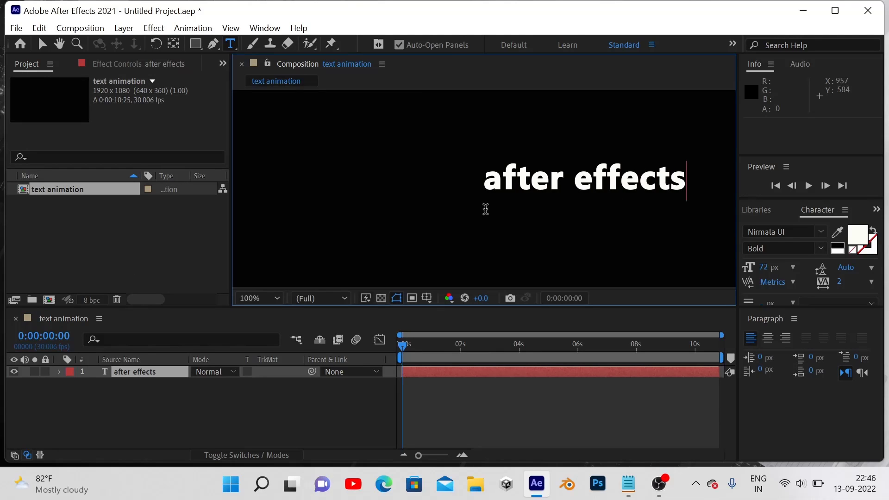
left_click_drag(583, 239, 393, 243)
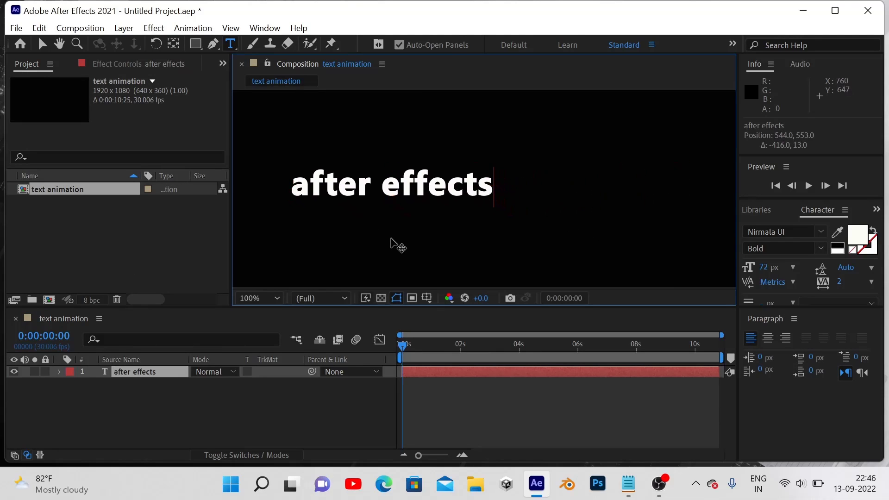
- Pre-compose the text layer into 'after effects Comp 1'
right_click(158, 377)
left_click(194, 389)
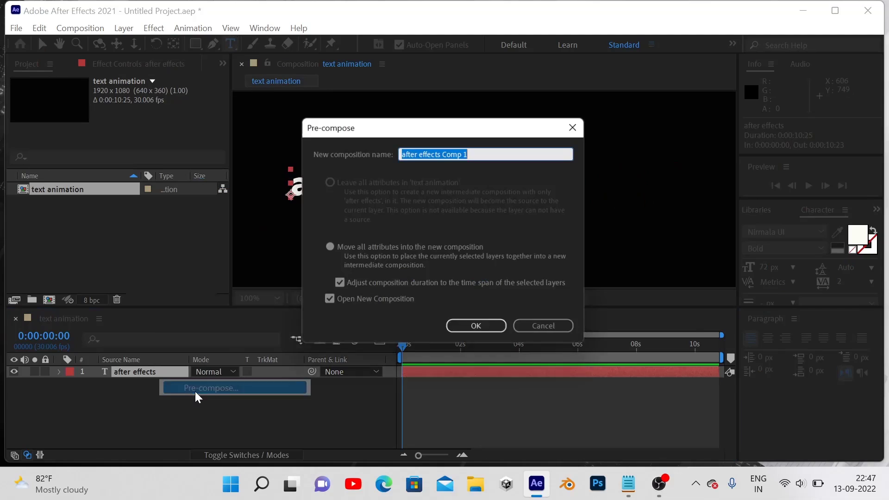
left_click(464, 329)
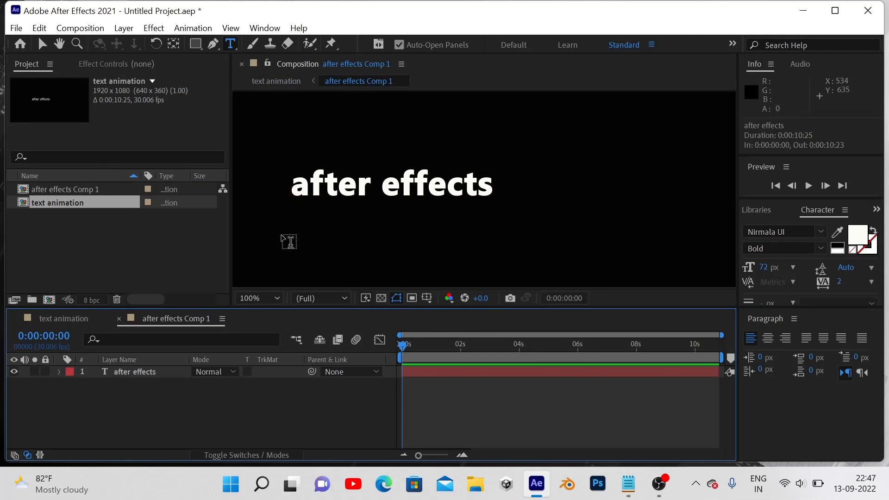
- Crop the precomp to the text, return to 'text animation', and shift the layer left
left_click(137, 374)
key("v")
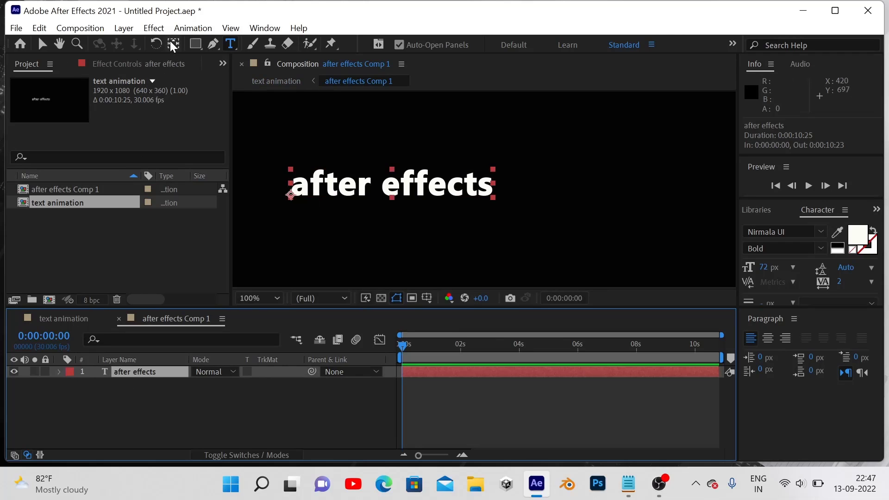
key("ctrl+k")
left_click(826, 437)
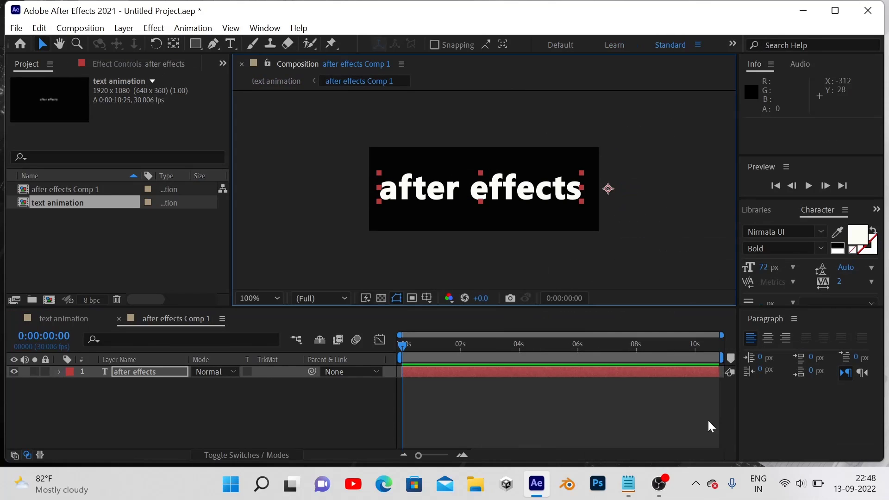
left_click(67, 318)
mouse_move(527, 198)
left_mouse_down()
mouse_move(390, 199)
mouse_move(408, 194)
left_mouse_up()
- Move the precomp's anchor point just right of the text, then reselect the layer
left_click(173, 44)
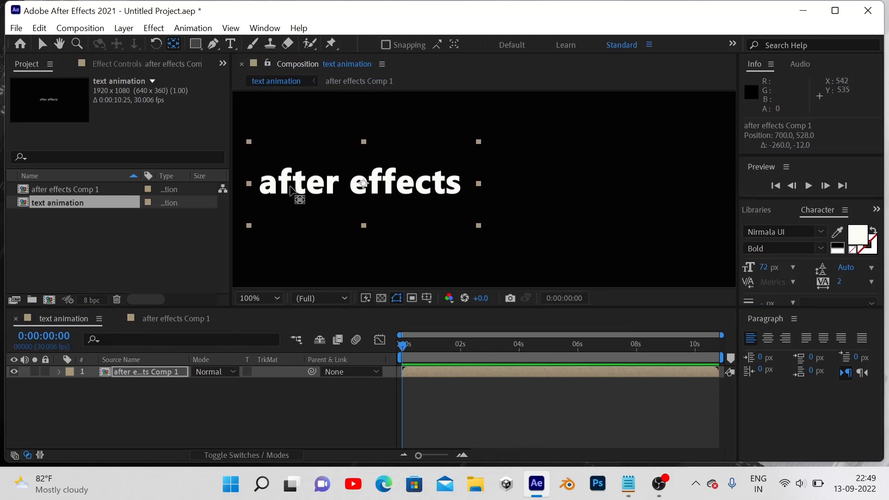
left_click_drag(423, 194, 513, 187)
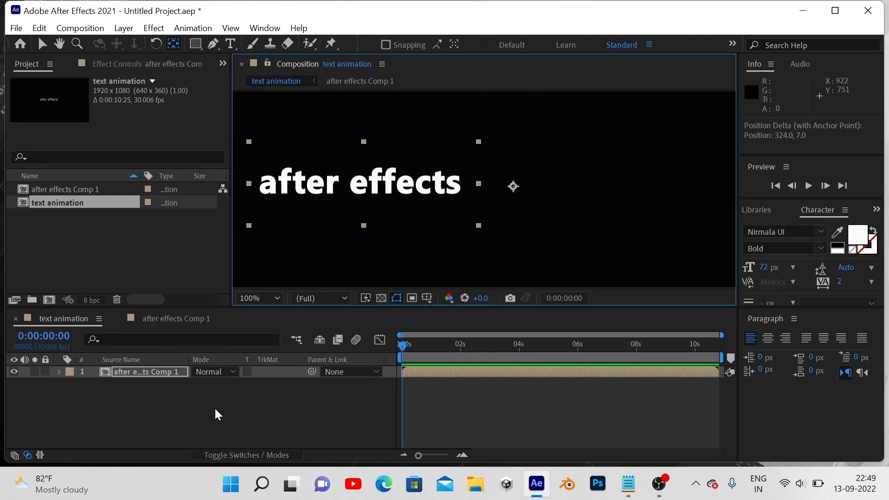
key("v")
left_click(166, 372)
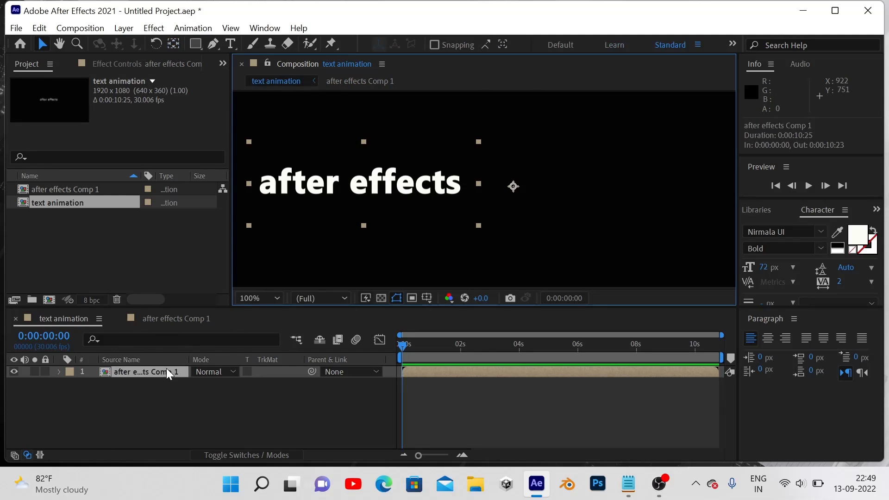
- Apply Motion Tile from Effects & Presets to the precomp layer
left_click(877, 212)
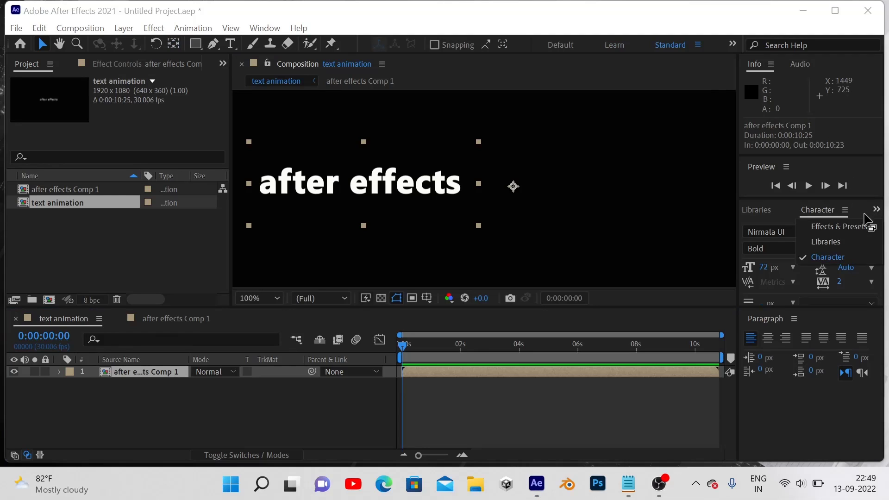
left_click(852, 225)
type("motion ti")
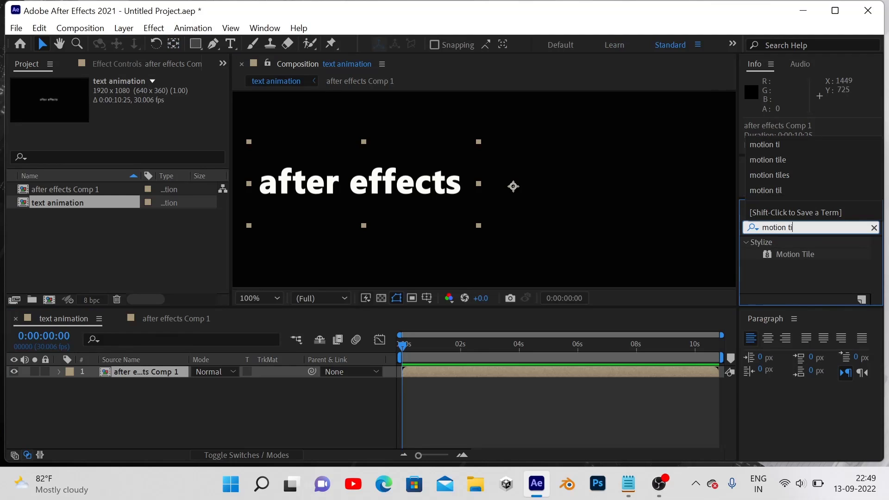
left_click(799, 254)
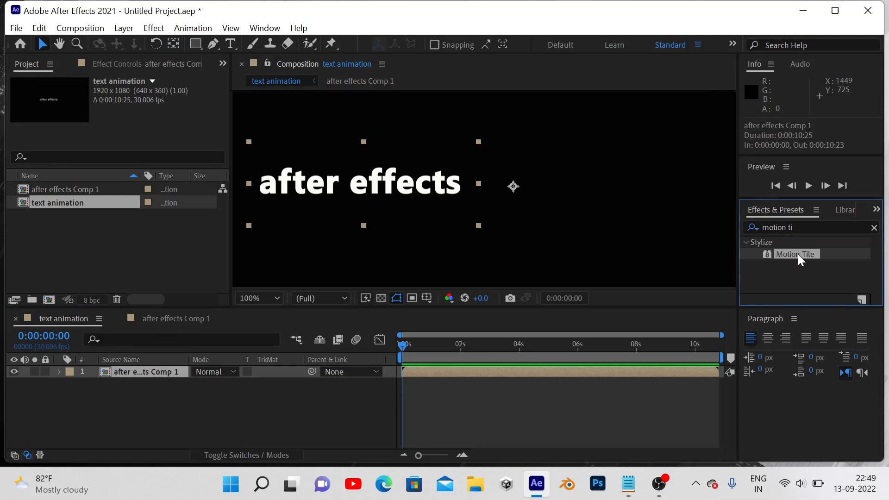
left_click_drag(798, 254, 393, 198)
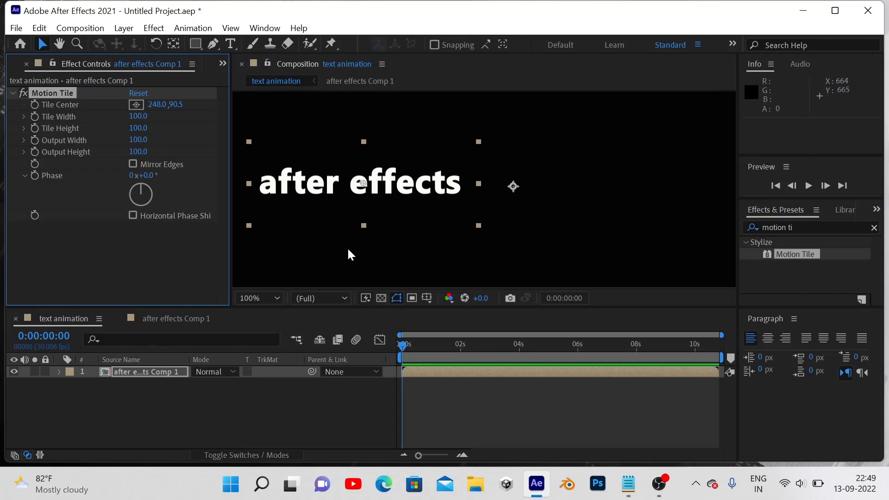
- Apply CC Cylinder to the precomp layer
left_click(805, 227)
type("cc cy")
left_click(798, 256)
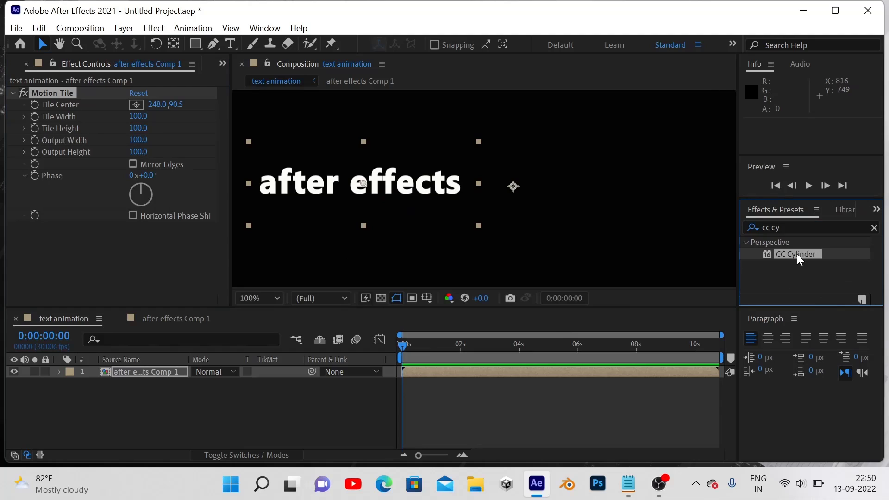
left_click_drag(798, 257, 412, 206)
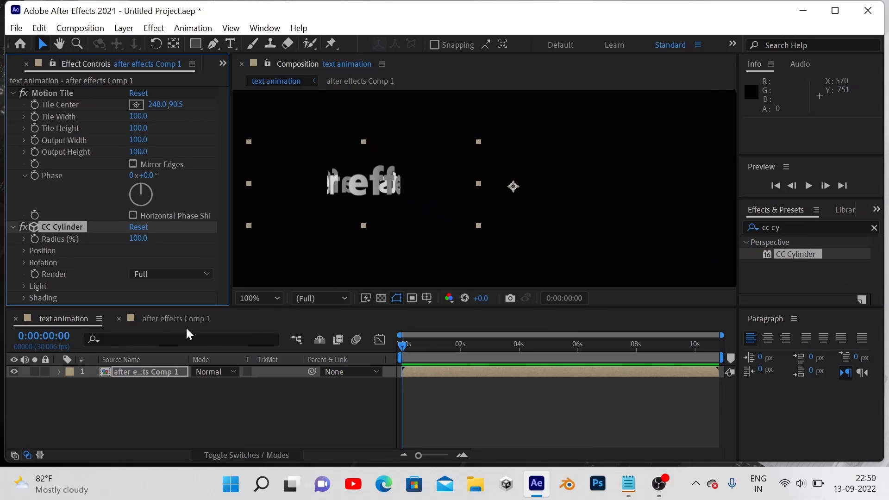
- Set CC Cylinder Render to Outside and Motion Tile Output Width to 340
left_click(199, 276)
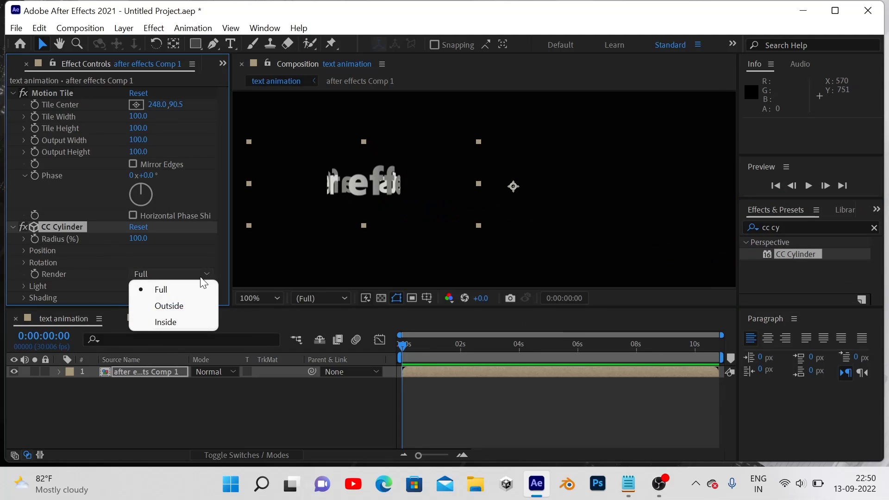
left_click(190, 306)
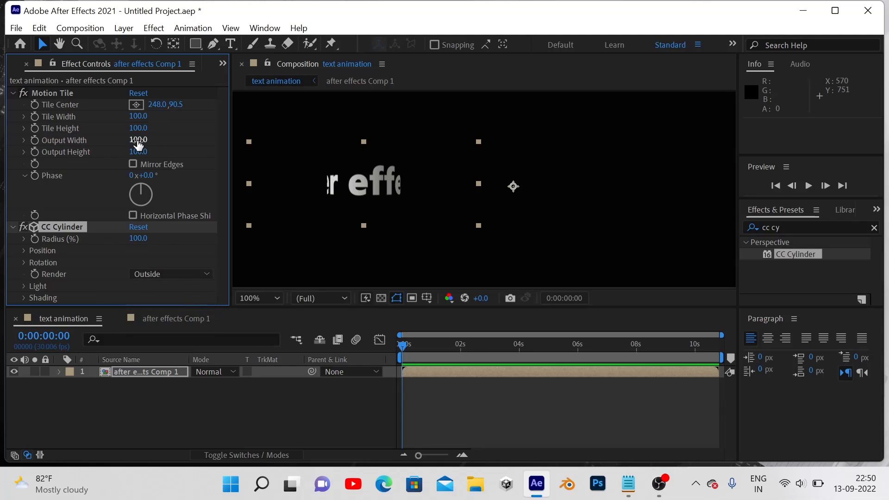
mouse_move(138, 143)
left_mouse_down()
mouse_move(154, 140)
mouse_move(105, 140)
left_mouse_up()
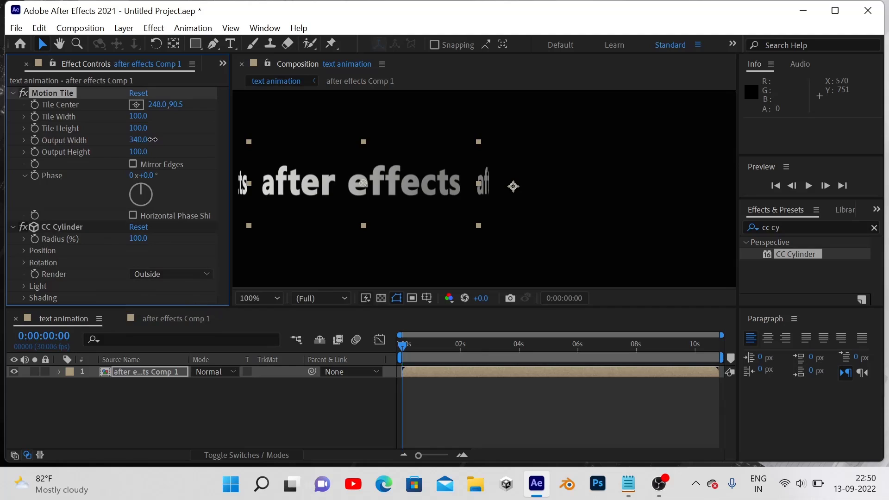
- Add a time*90 expression to CC Cylinder's Rotation Y
left_click(112, 326)
left_click(24, 263)
scroll(24, 265, "down", 3)
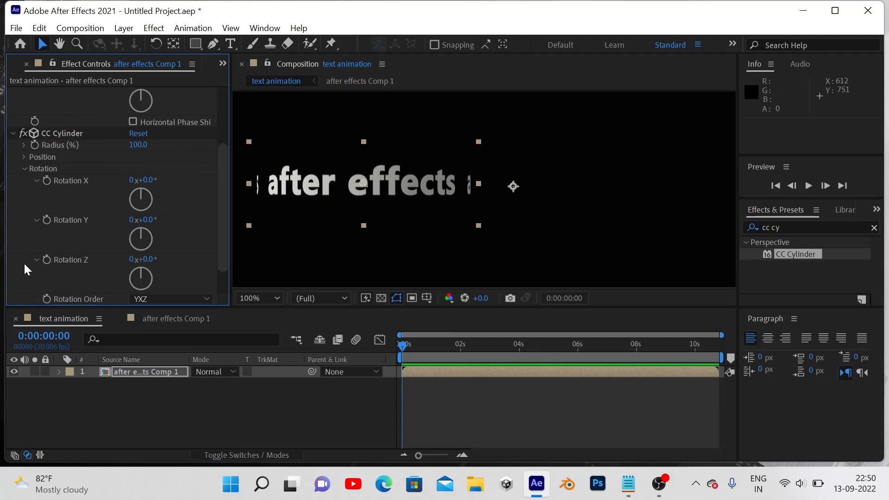
left_click(45, 221, "alt")
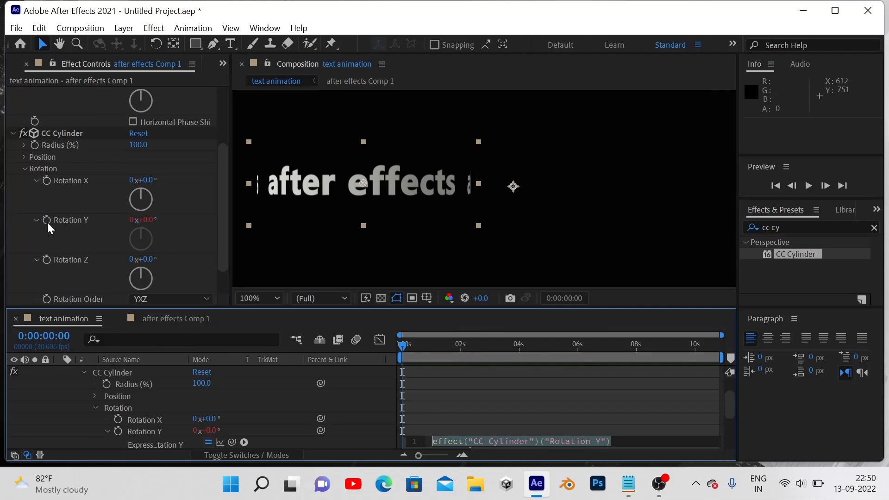
type("tim")
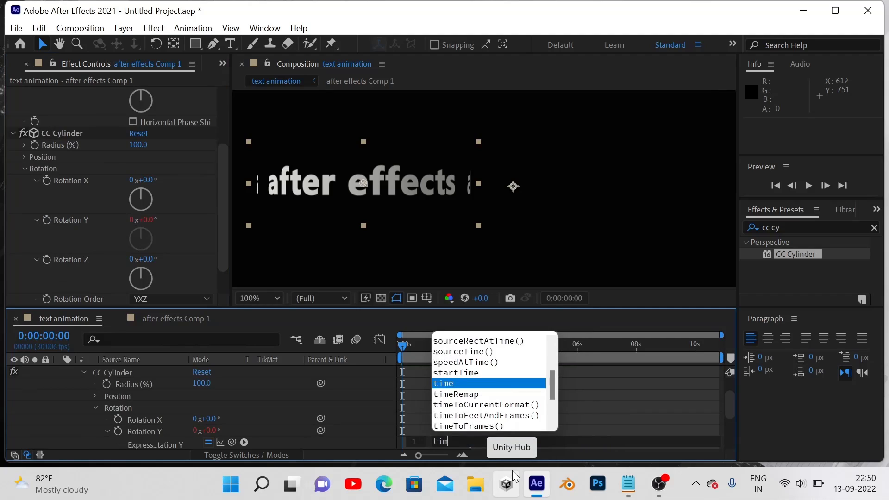
type("e*")
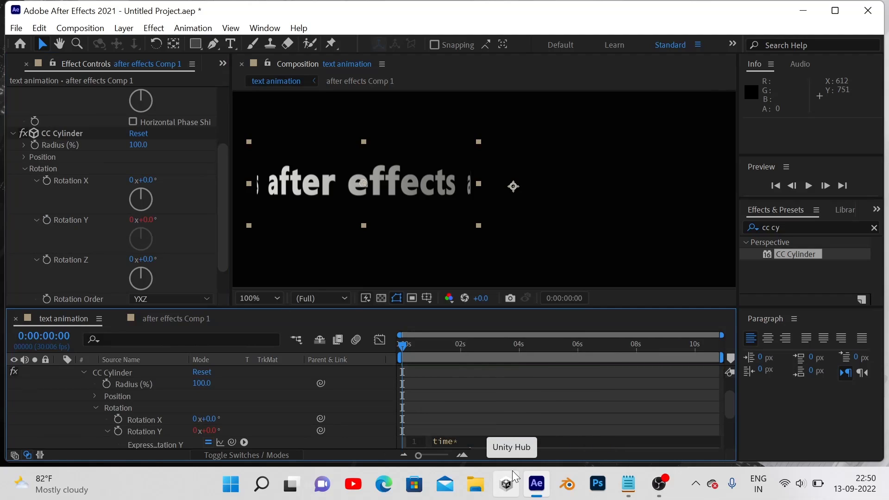
type("90")
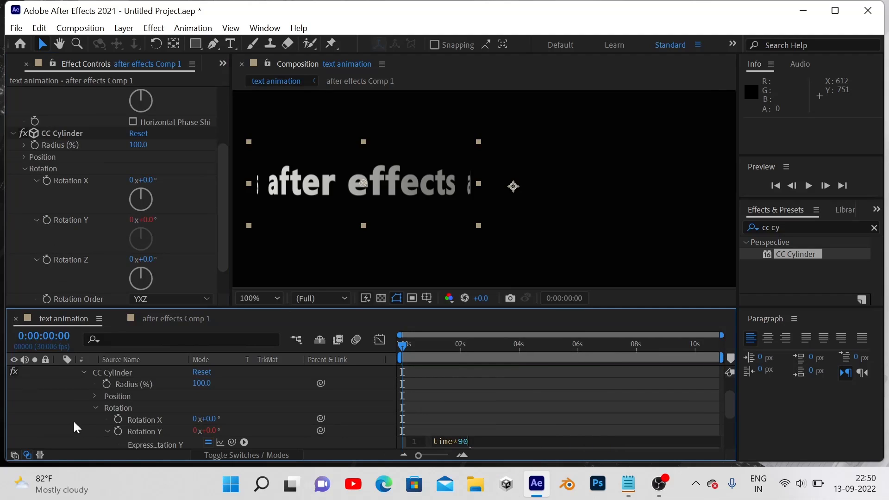
- Preview the spinning text and collapse the layer's properties
left_click(82, 371)
key("space")
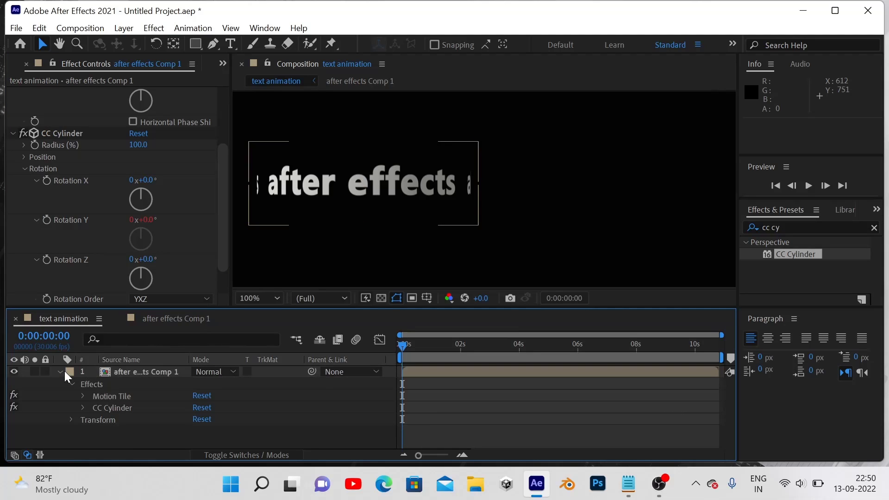
key("space")
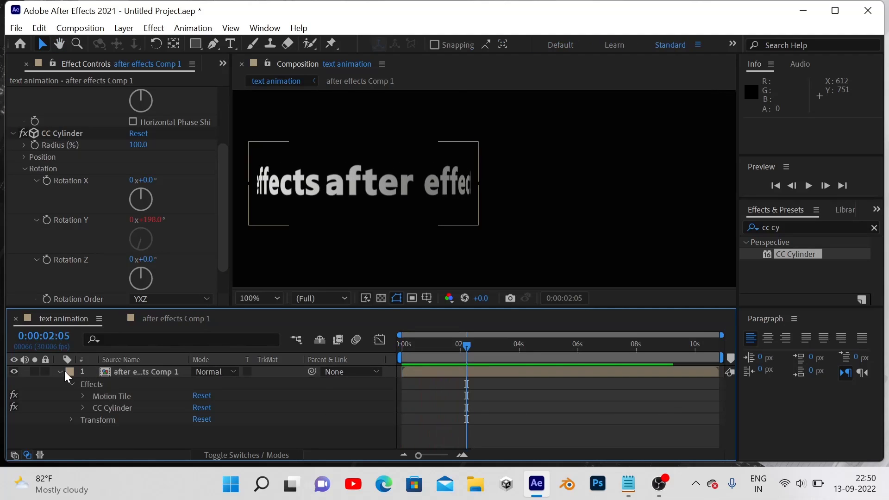
left_click(60, 372)
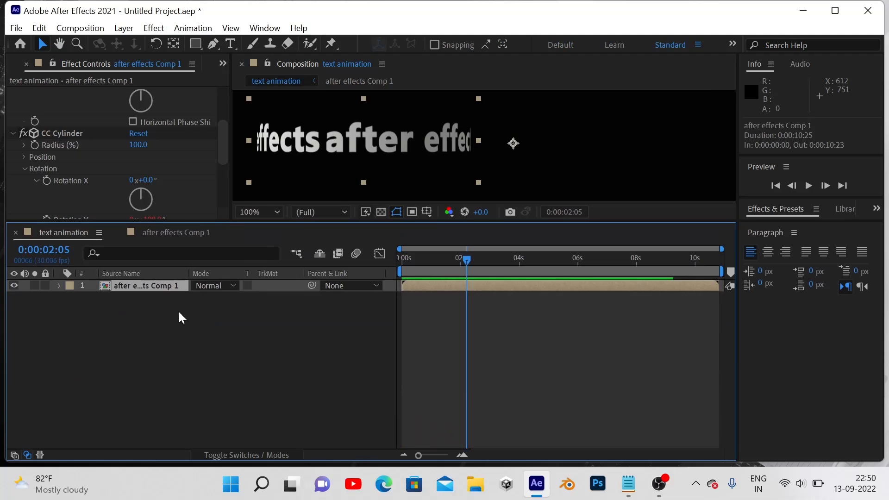
- Duplicate the text layer into copies rotated 30°, 60°, 90° and 120°
key("ctrl+d")
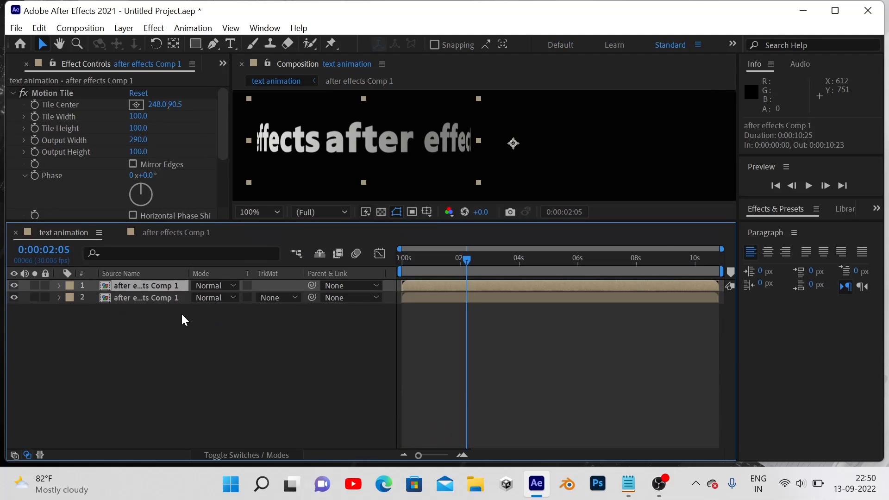
key("r")
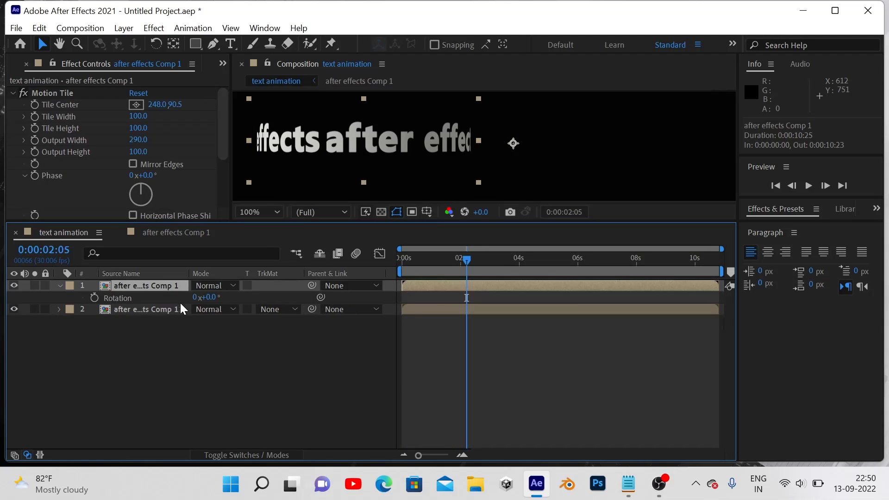
left_click(215, 297)
type("3")
key("Return")
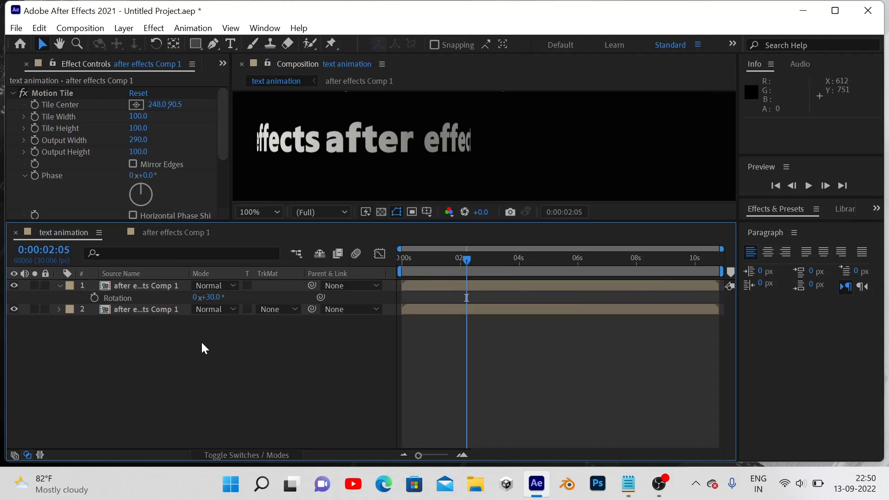
key("ctrl+d")
left_click(209, 309)
type("60")
key("Return")
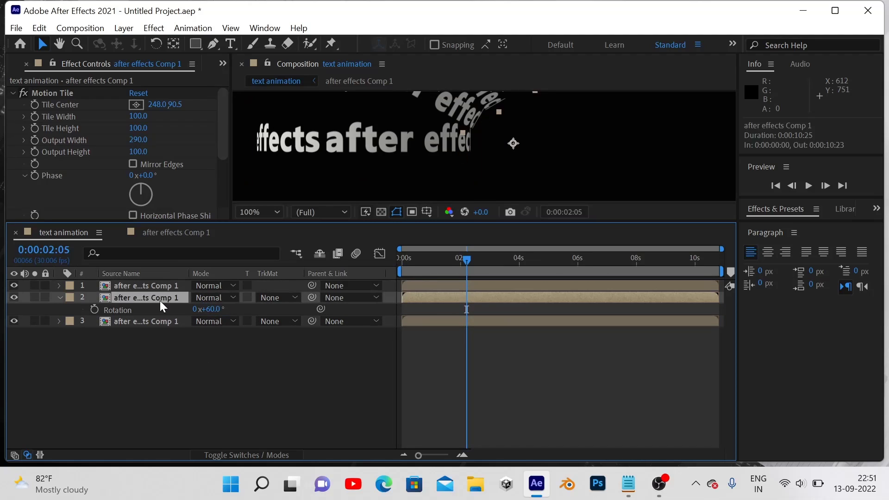
key("ctrl+d")
left_click(210, 321)
type("90")
key("Return")
left_click_drag(404, 221, 405, 290)
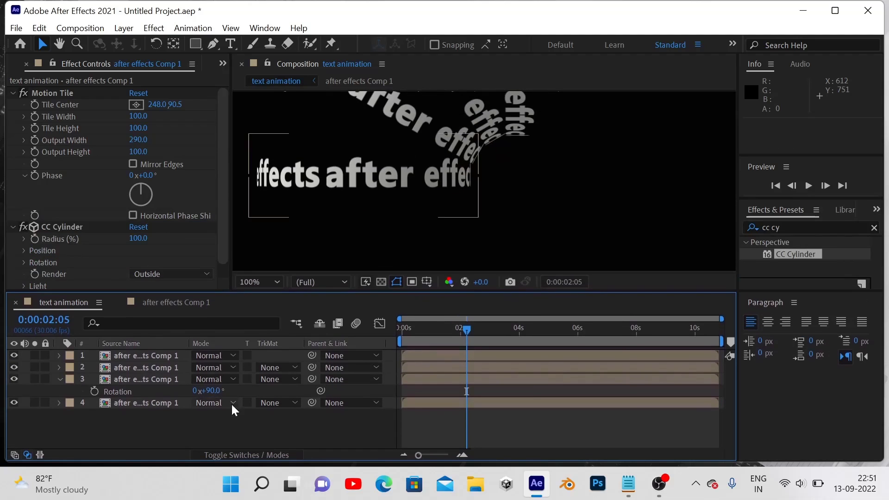
key("ctrl+d")
left_click(210, 403)
type("120")
key("Return")
- Add further copies rotated 150° through 330° to complete the circle
left_click(167, 387)
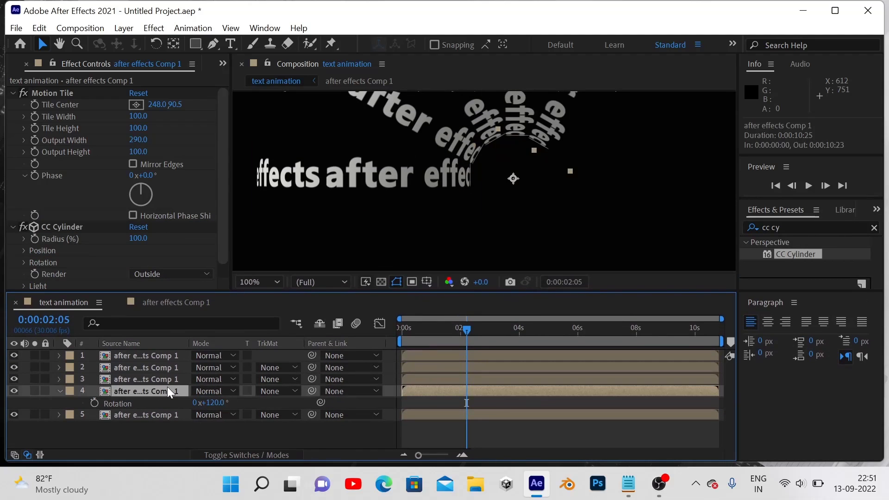
key("ctrl+d")
left_click(210, 415)
type("150")
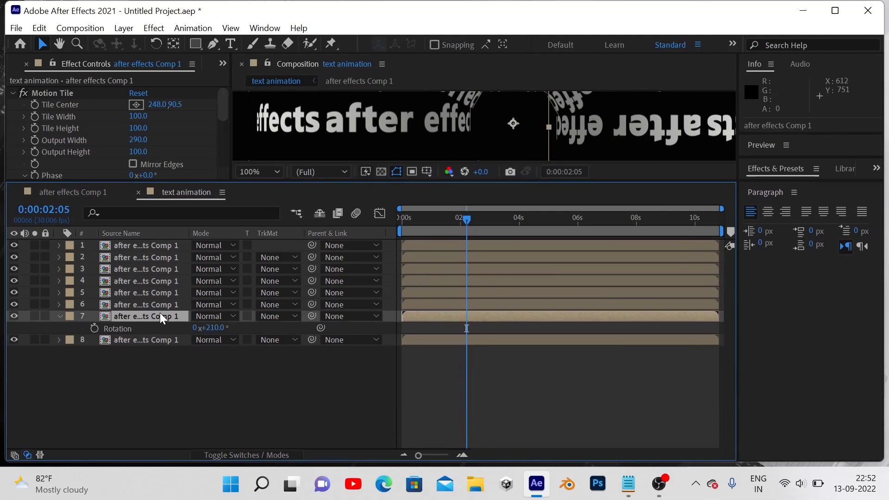
key("ctrl+d")
left_click(209, 340)
type("2")
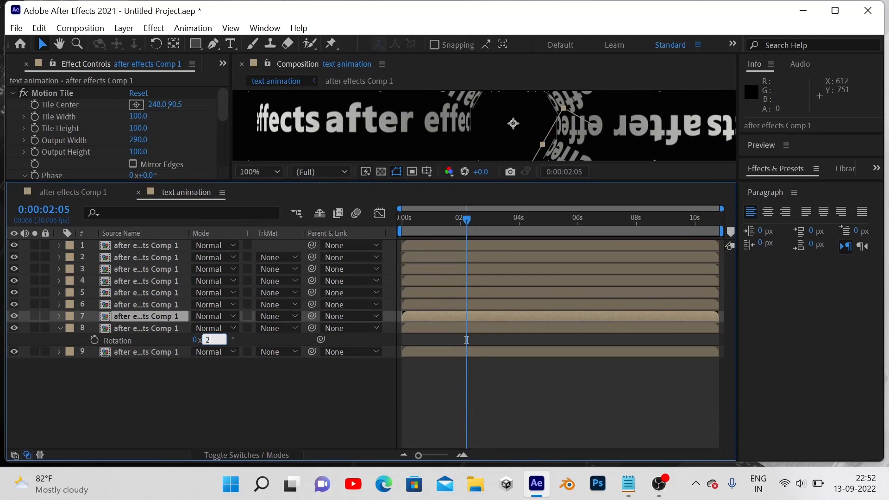
type("40")
key("Return")
key("ctrl+d")
left_click(209, 352)
type("270")
key("ctrl+d")
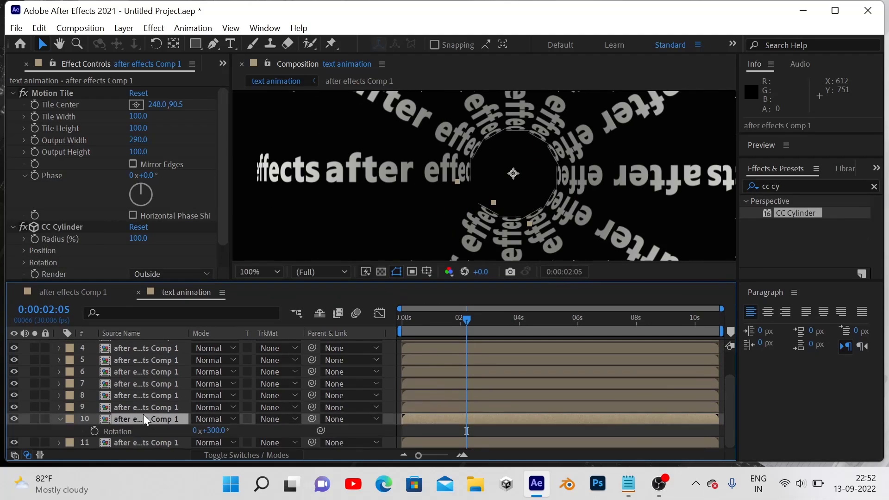
left_click(209, 443)
type("330")
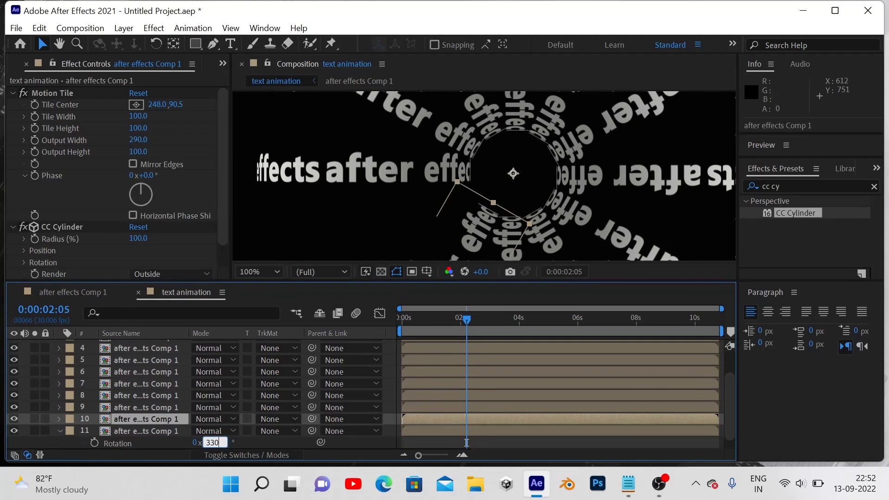
key("Return")
- Preview the radial text circle from the start
key("Home")
key("space")
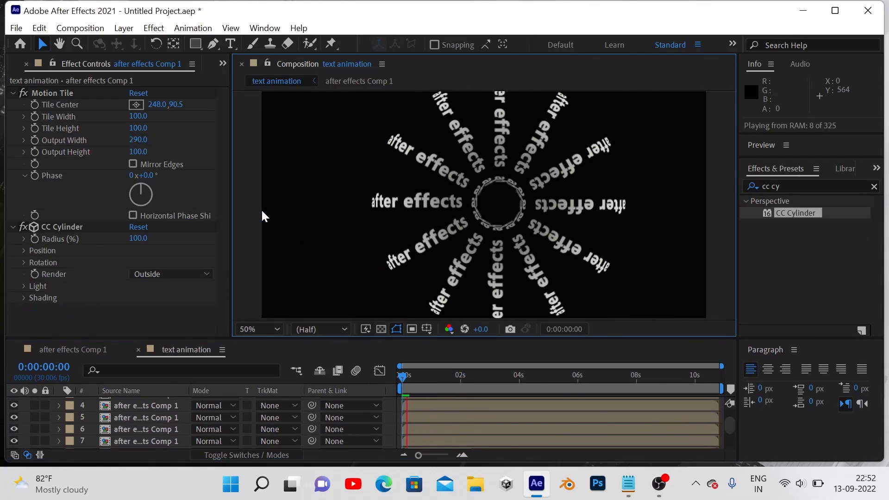
key("space")
left_click_drag(382, 340, 375, 205)
key("ctrl+d")
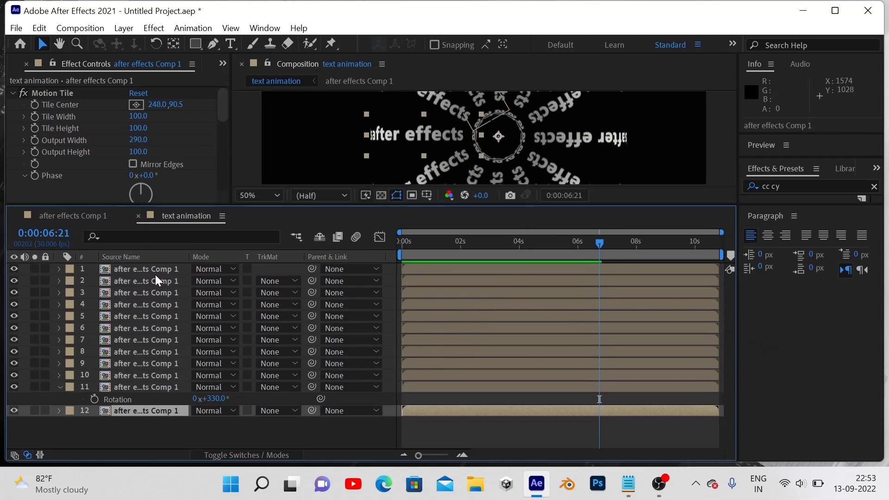
- Pre-compose all twelve layers into a comp named 123
key("ctrl+a")
right_click(156, 281)
left_click(208, 387)
type("123")
left_click(479, 331)
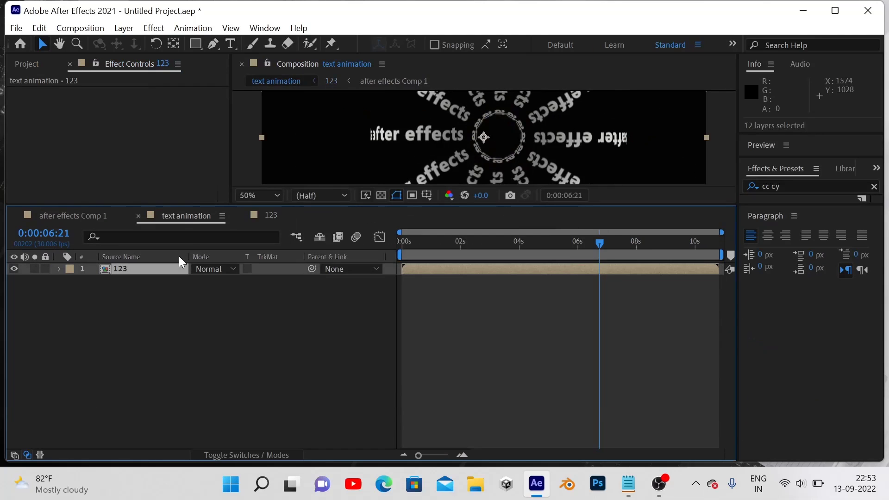
- Apply a red Fill effect to the 123 layer and preview it
right_click(167, 270)
left_click(556, 313)
key("space")
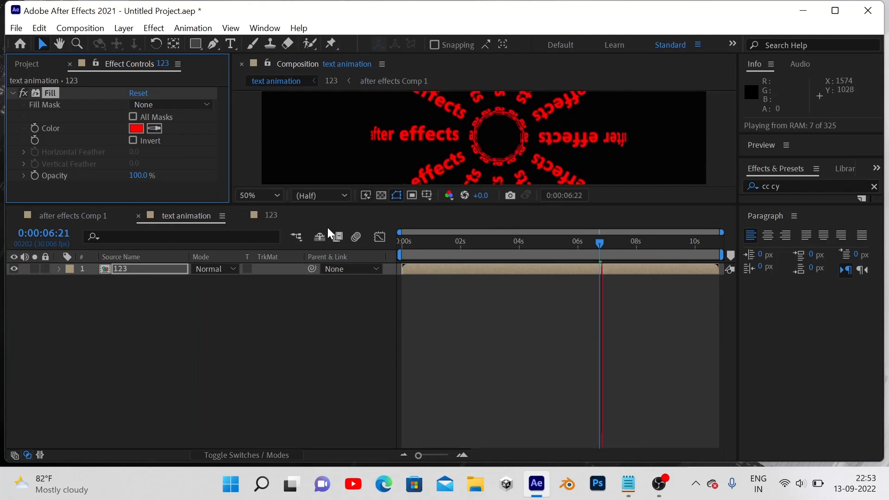
- Keyframe the Fill colour to green at about 2s and magenta at about 4s
left_click(466, 242)
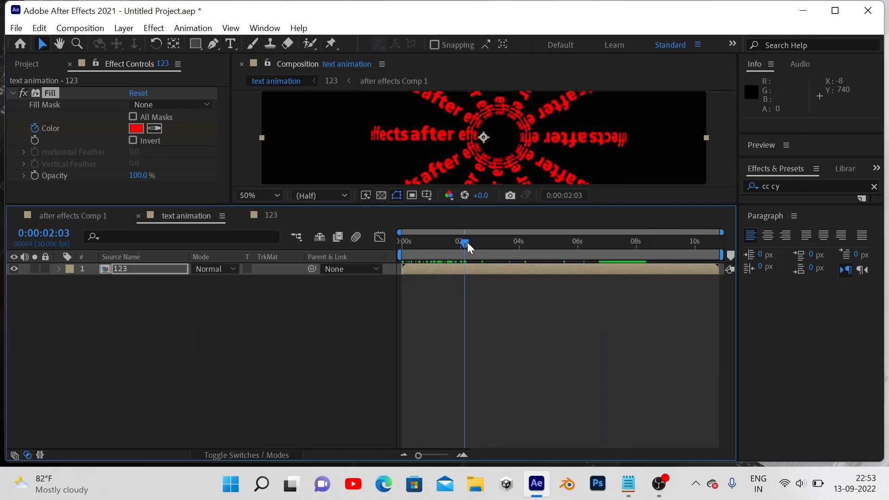
left_click(135, 128)
type("00FF00")
left_click(861, 137)
left_click_drag(460, 242, 693, 242)
left_click(135, 128)
left_click(763, 168)
left_click(857, 138)
- Keyframe the Fill colour to orange at about 6s and pick yellow at 8s
left_click(136, 130)
left_click(761, 304)
left_click(870, 138)
left_click(136, 128)
left_click(761, 281)
- Confirm the yellow keyframe and set the Fill colour to blue near 10s
left_click(871, 138)
left_click(135, 128)
left_click(762, 197)
left_click(872, 138)
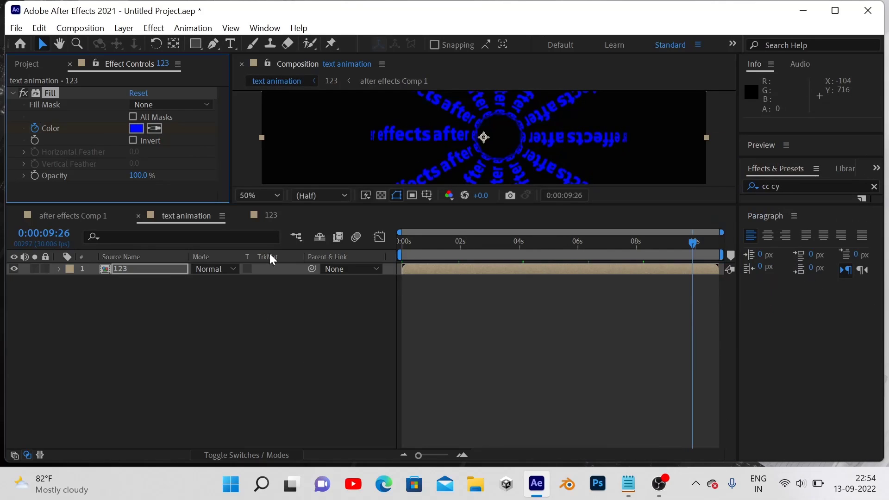
- Apply a Glow effect with larger radius and intensity, then return to 0s
right_click(166, 268)
left_click(539, 280)
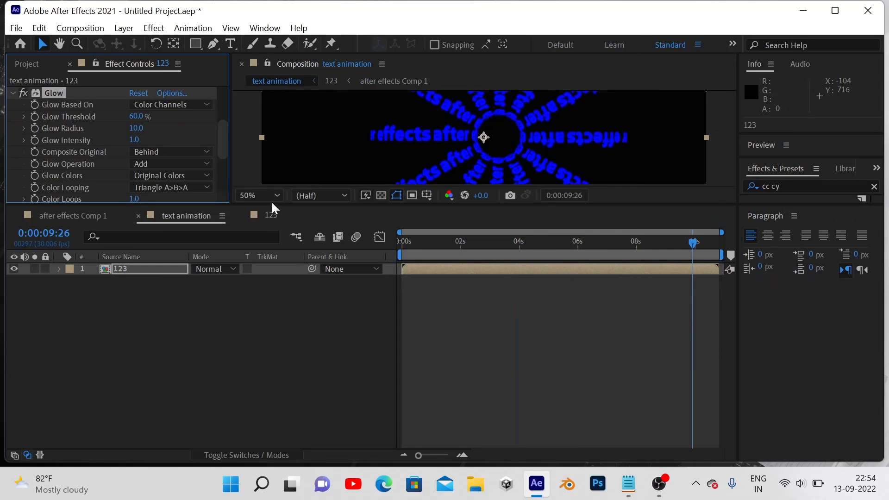
left_click_drag(272, 206, 272, 346)
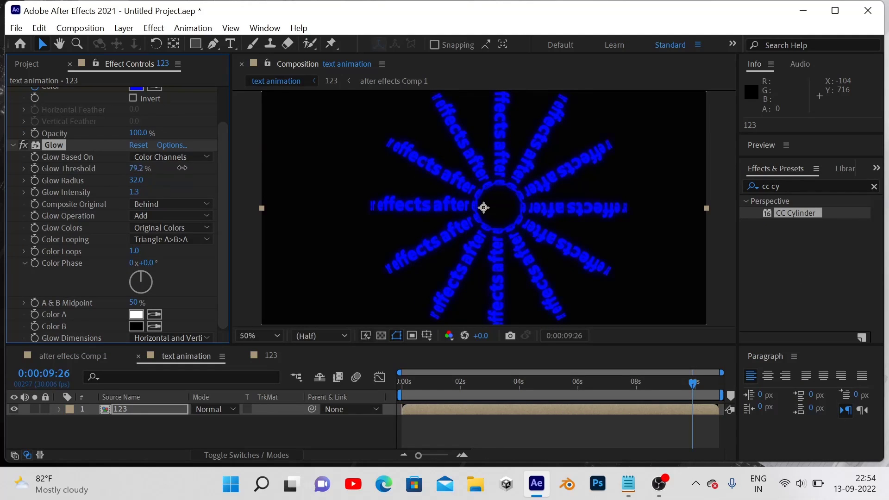
left_click_drag(678, 378, 221, 372)
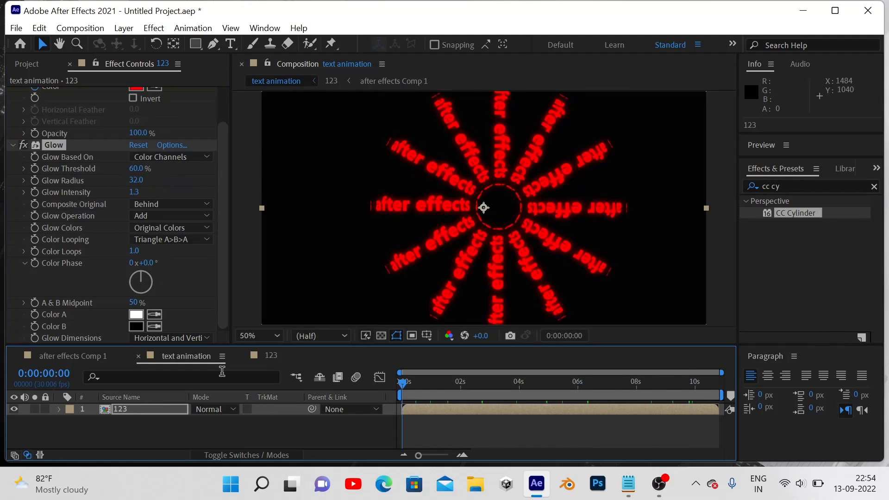